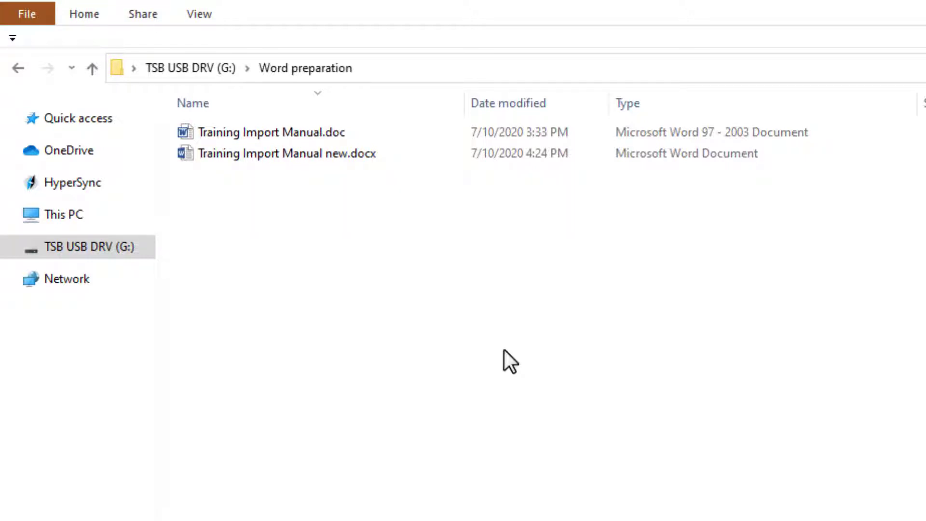
Open the document Training Import Manual new.docx from the Word preparation folder
click(331, 134)
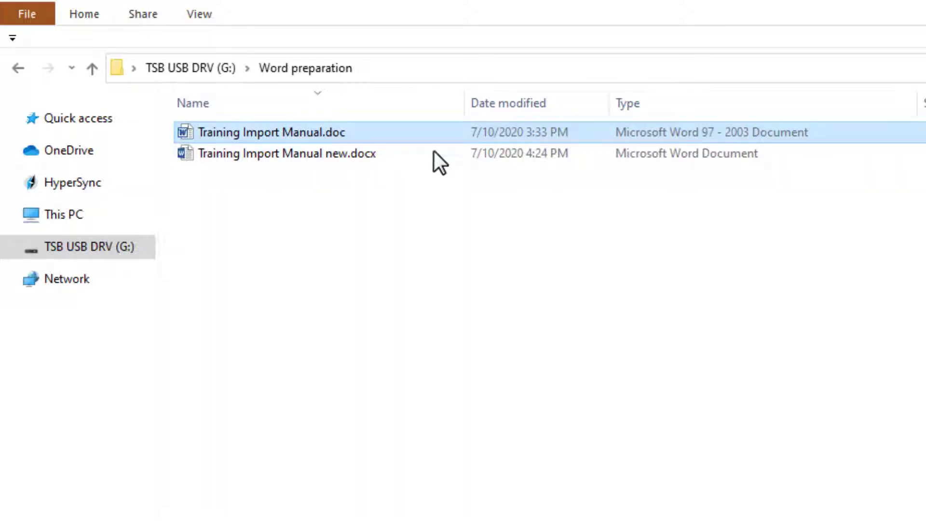
click(328, 159)
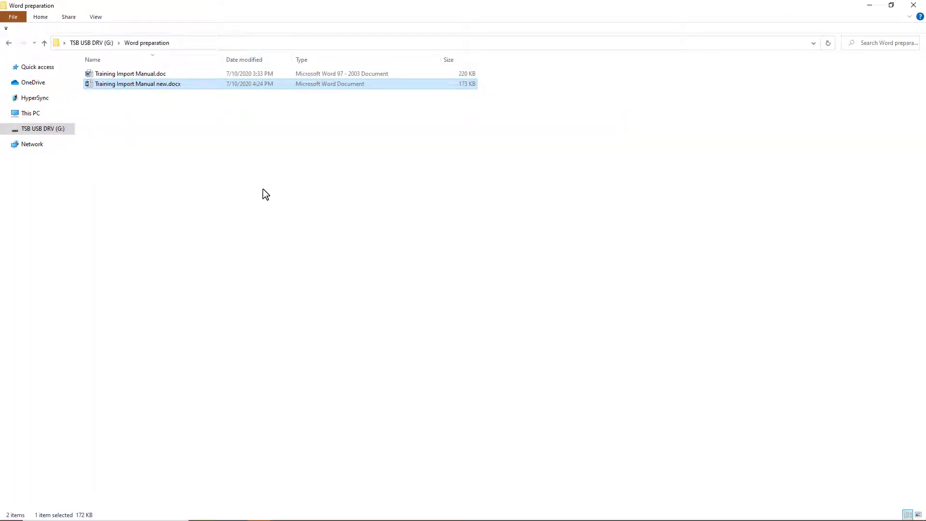
double_click(132, 84)
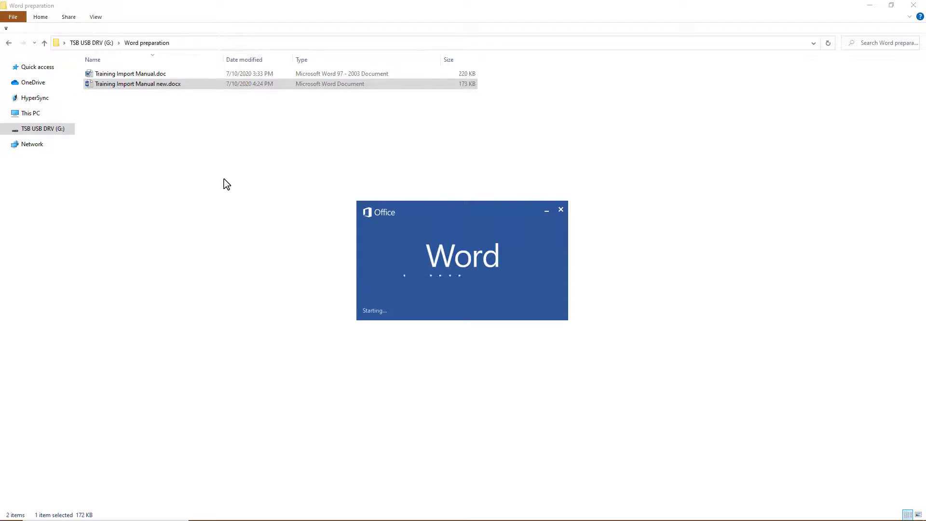
Save a copy of the document in the Word preparation folder as Training Import Manual new_upload.docx
click(11, 18)
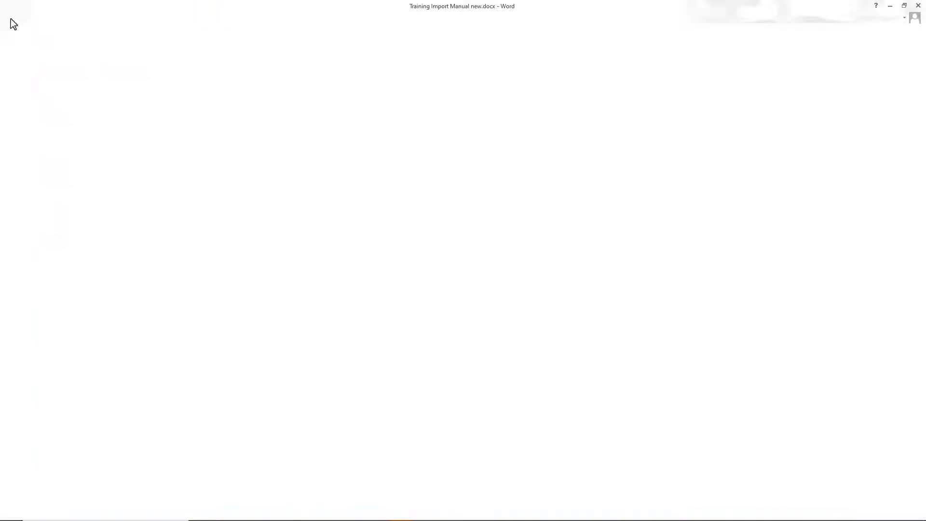
click(19, 109)
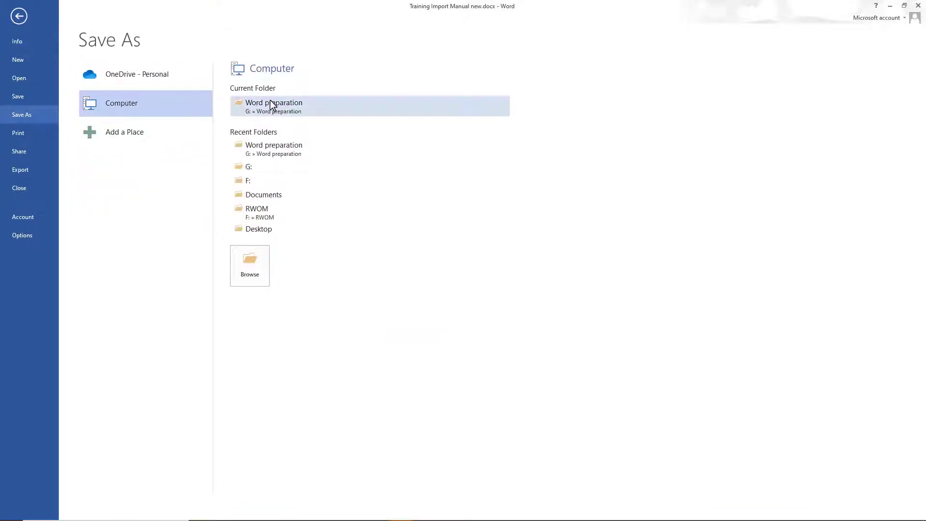
click(271, 104)
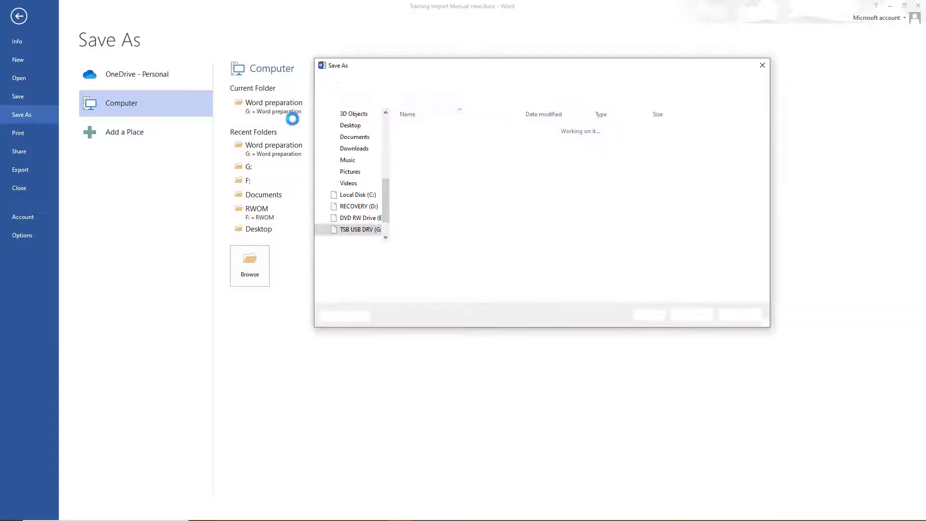
click(451, 252)
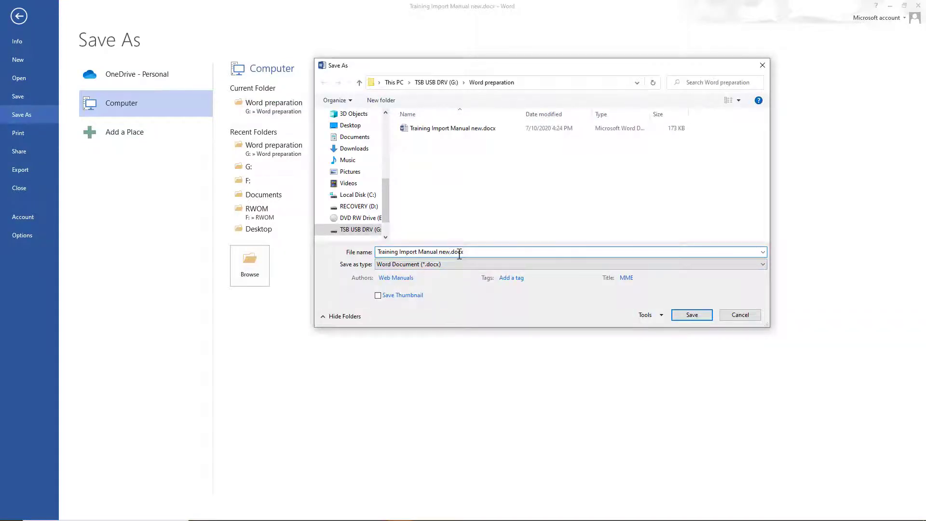
text(_upload)
click(692, 315)
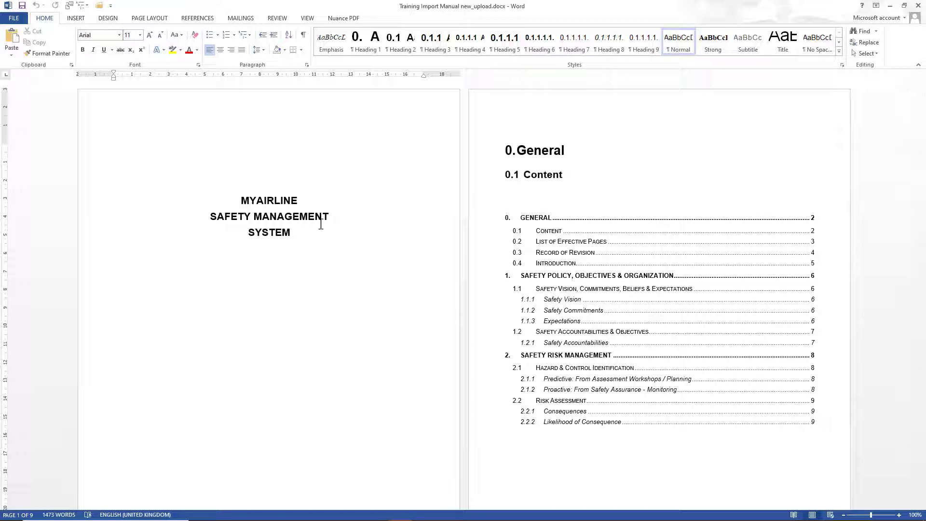
Check which heading styles the chapter titles, the Hazard & Control Identification section and its Predictive subsection use
click(534, 150)
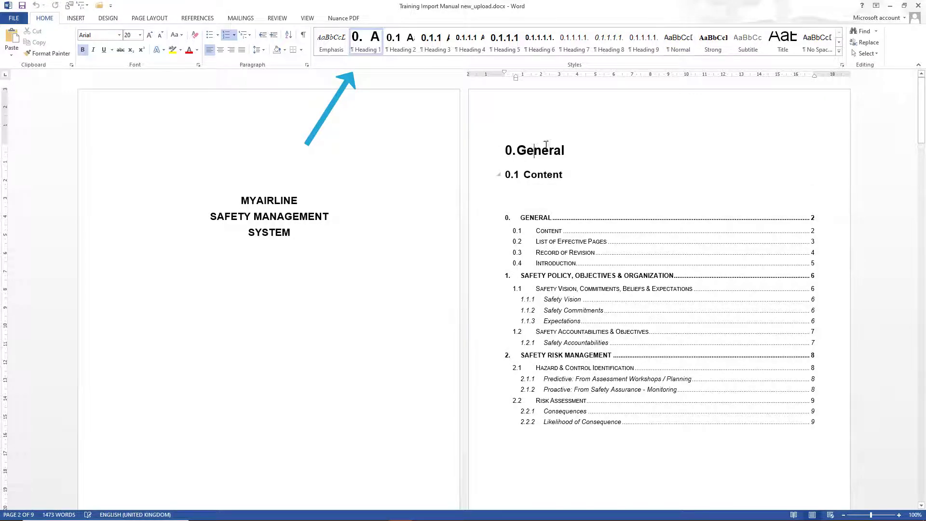
click(549, 147)
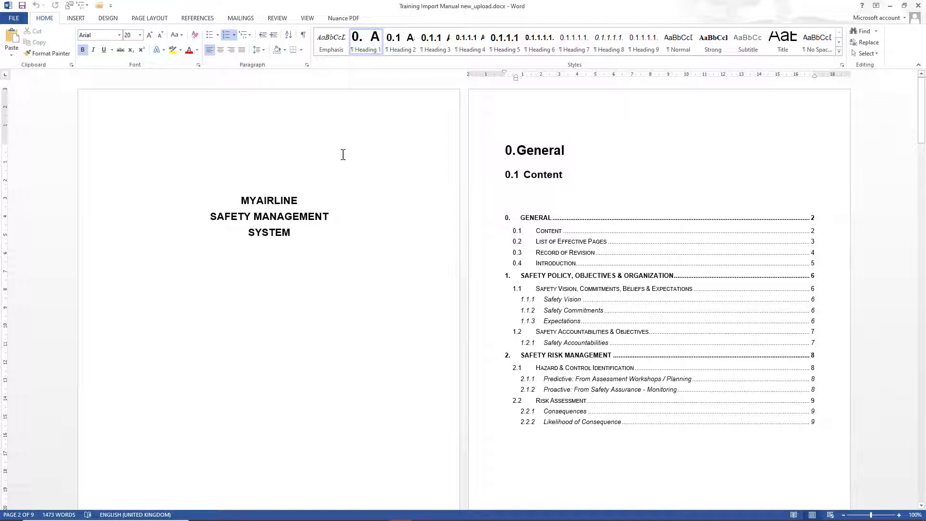
scroll(343, 154, down, 9)
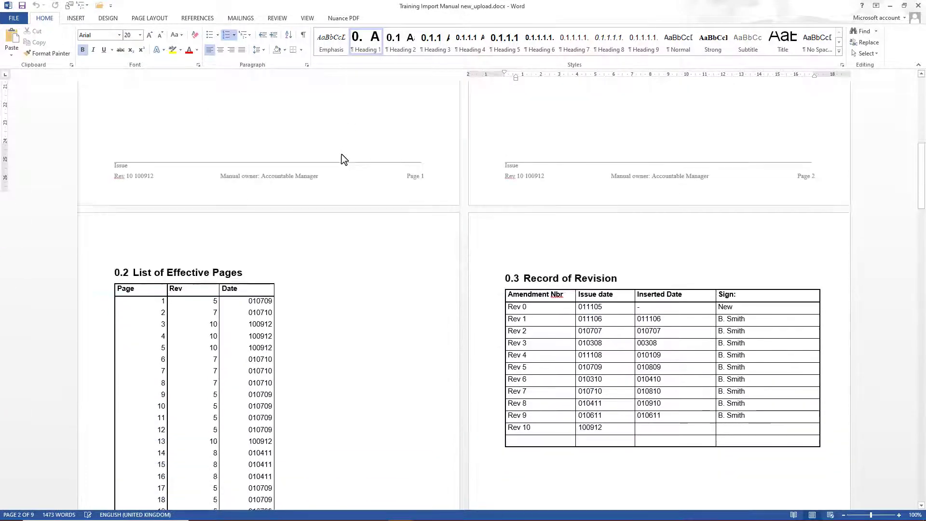
scroll(342, 154, down, 10)
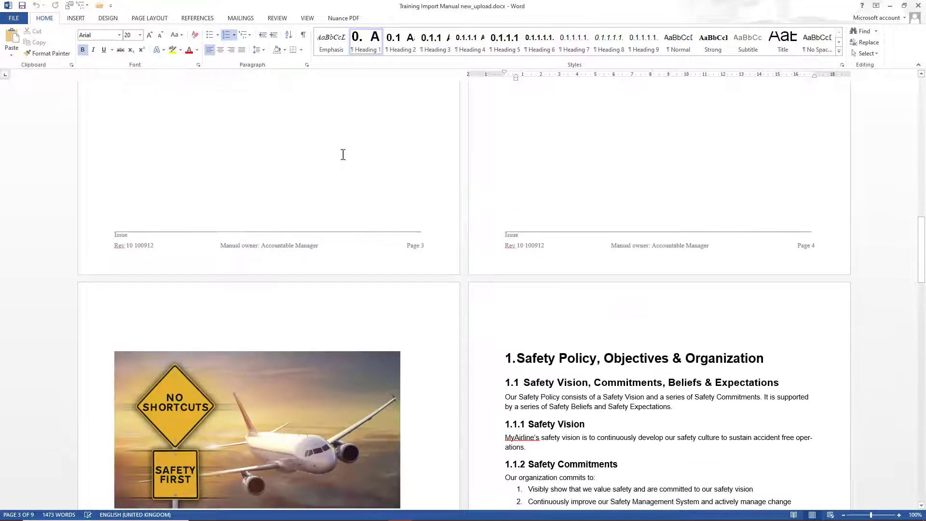
scroll(343, 154, down, 3)
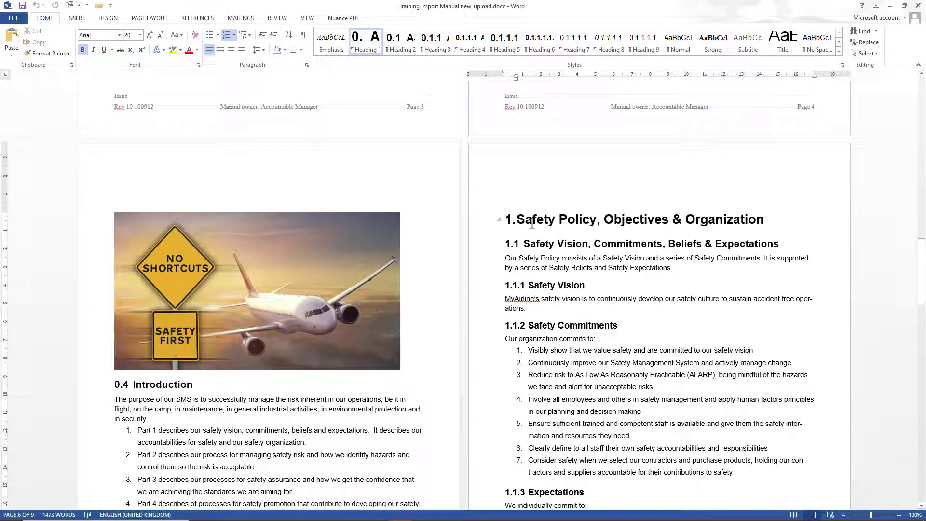
drag(517, 221, 736, 212)
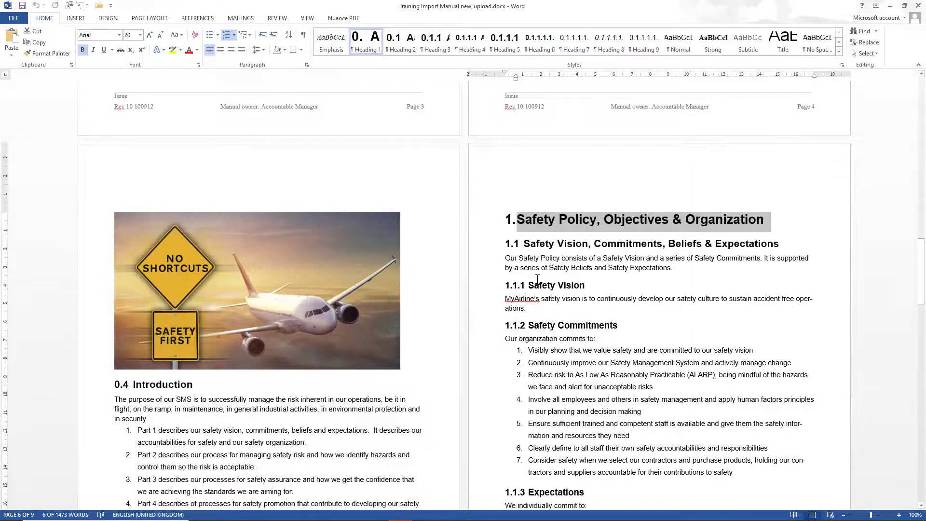
scroll(537, 280, down, 10)
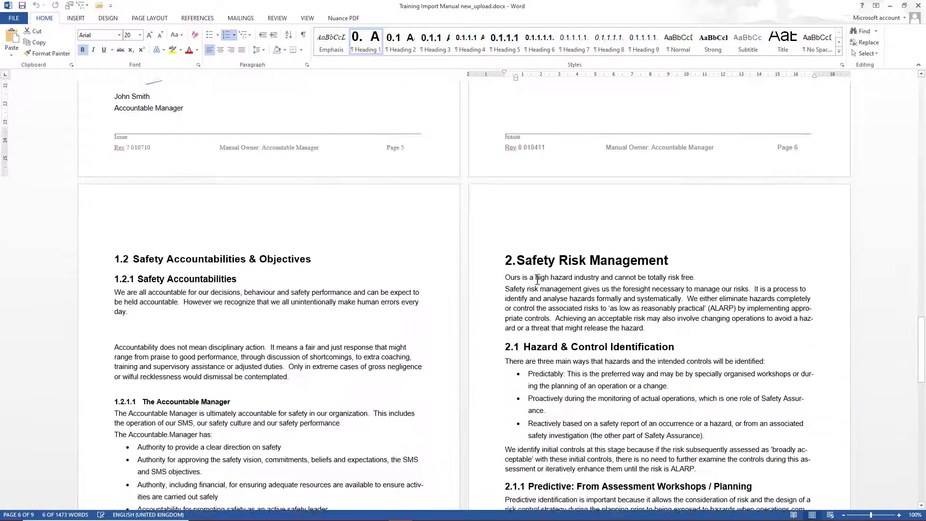
drag(517, 259, 675, 260)
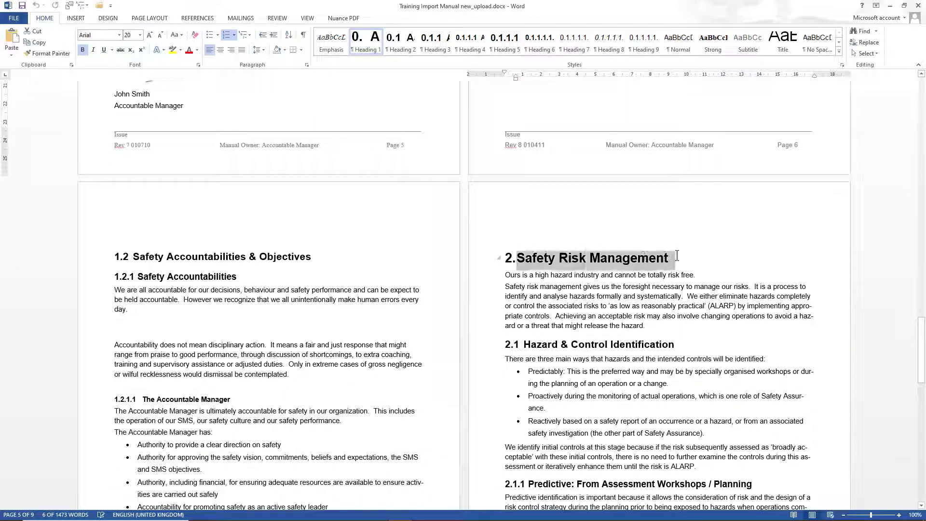
scroll(533, 279, down, 2)
double_click(540, 275)
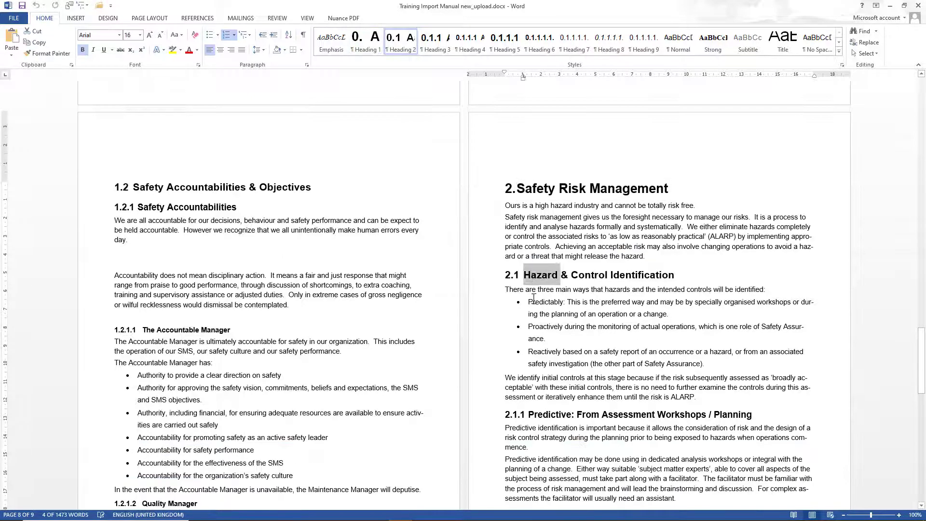
double_click(540, 418)
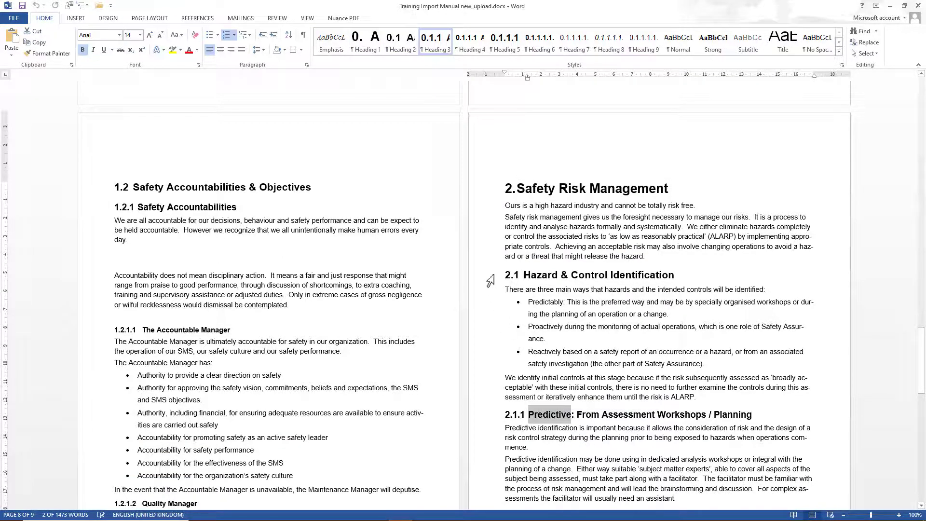
Recheck the style of the Safety Policy, Objectives & Organization title and review the manual's opening pages
scroll(488, 278, up, 7)
scroll(488, 272, up, 7)
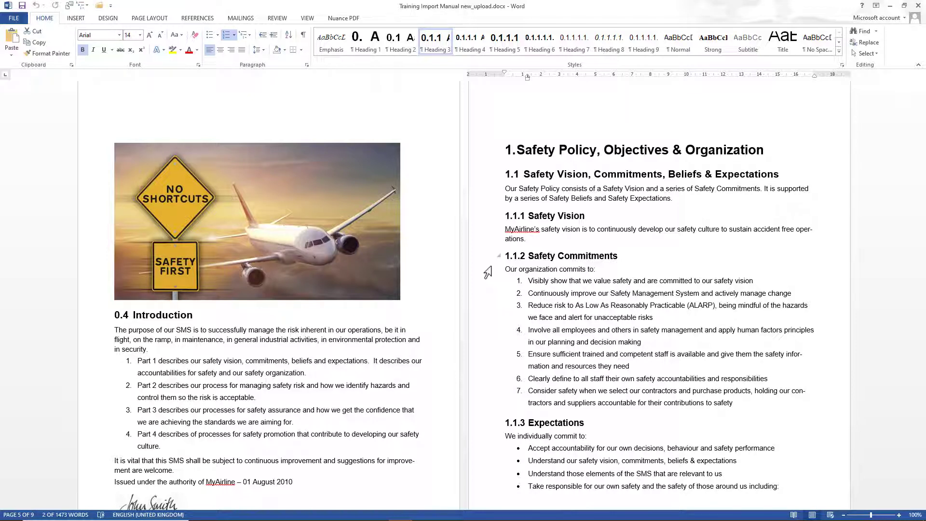
click(536, 150)
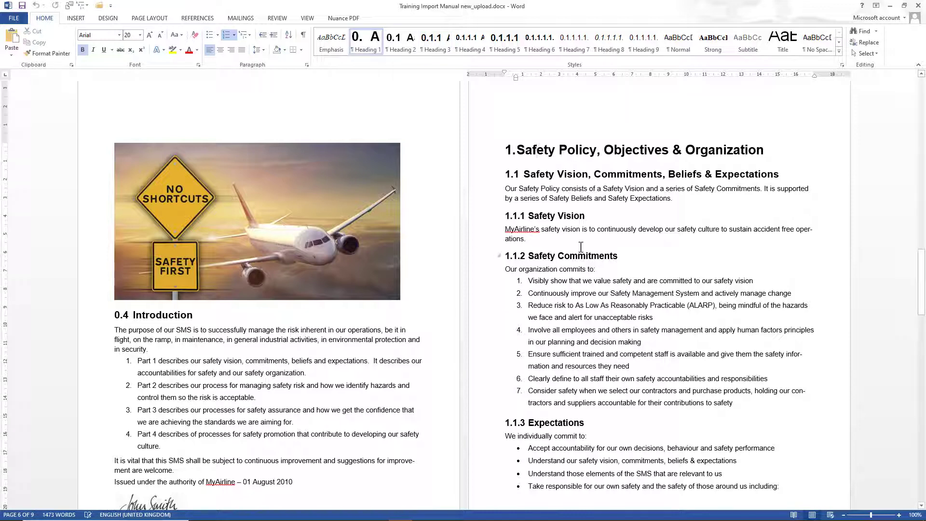
drag(921, 284, 907, 103)
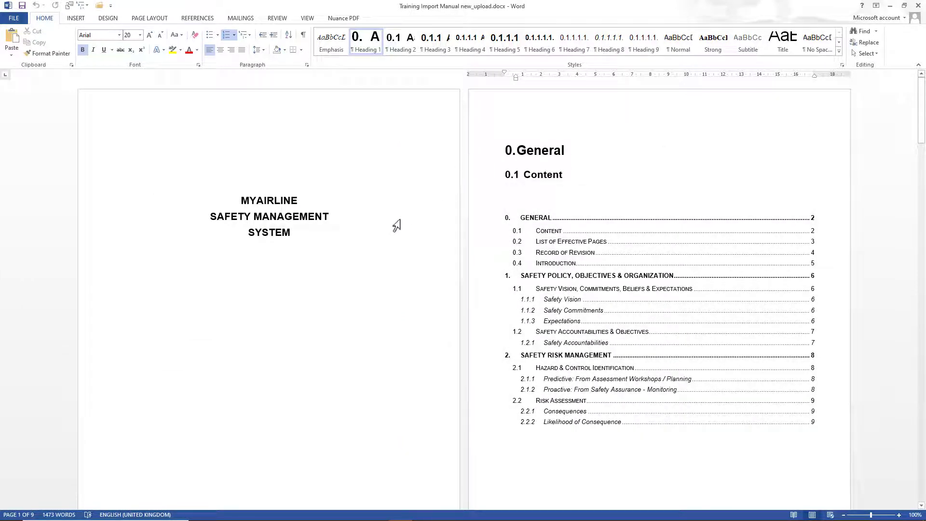
scroll(393, 226, down, 15)
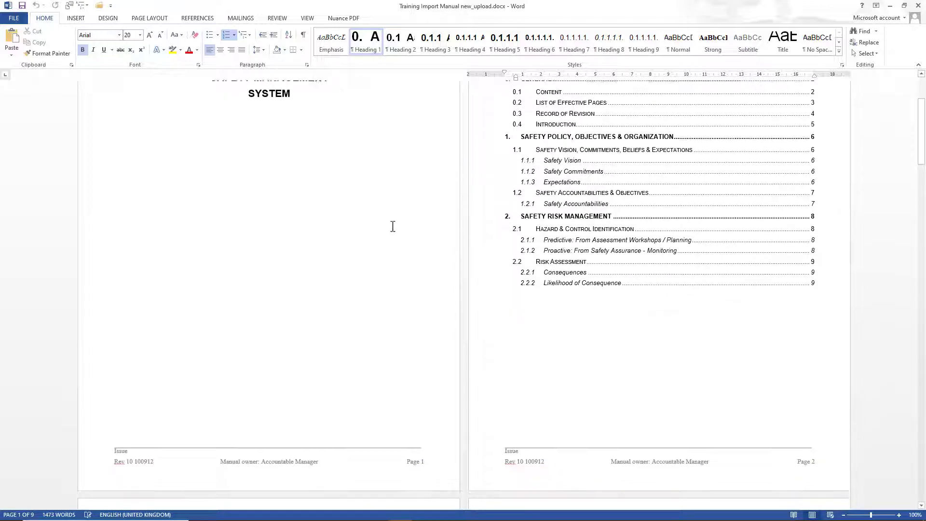
scroll(391, 226, down, 12)
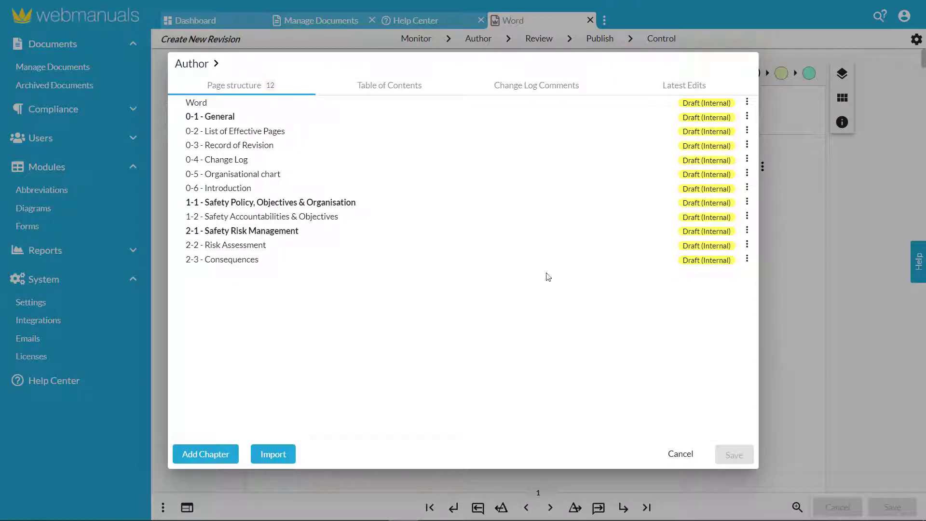
In Web Manuals, view the document's table of contents and expand the General, Safety Policy, Objectives & Organisation and Safety Risk Management chapters
click(397, 91)
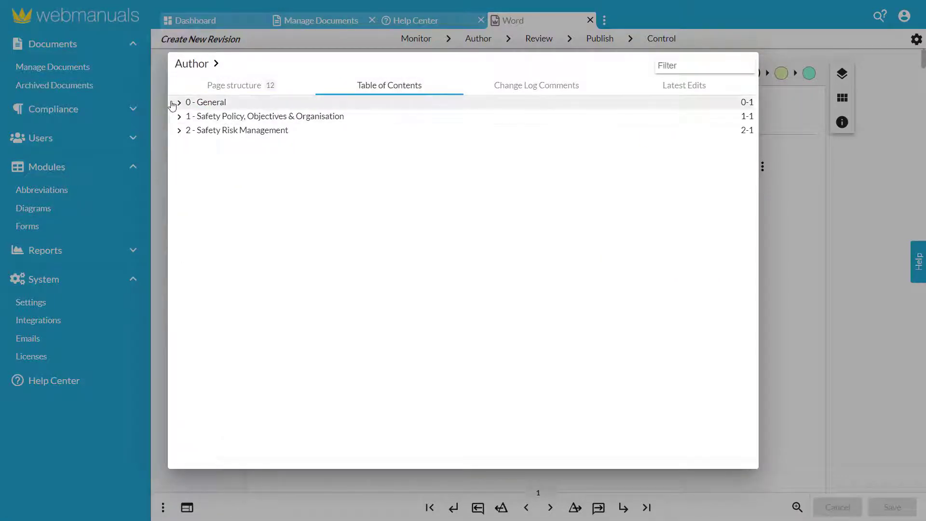
click(179, 102)
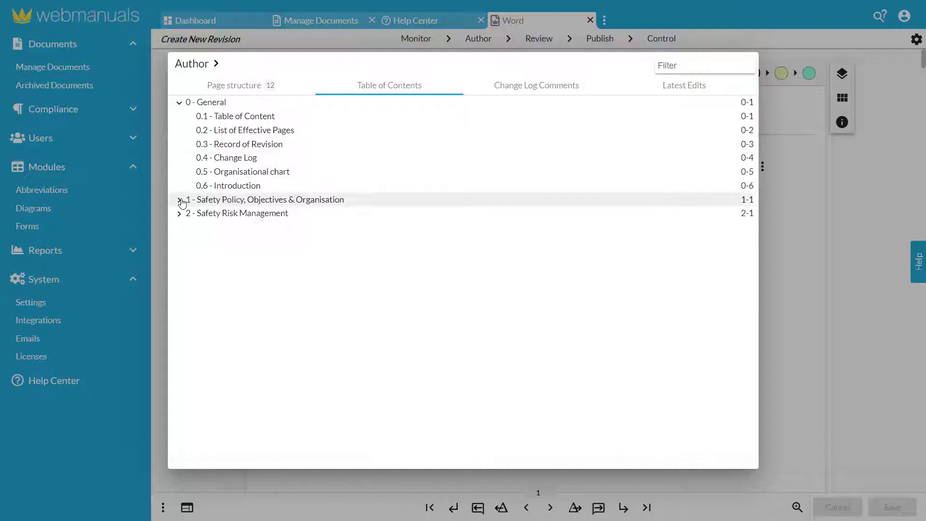
click(179, 200)
click(178, 243)
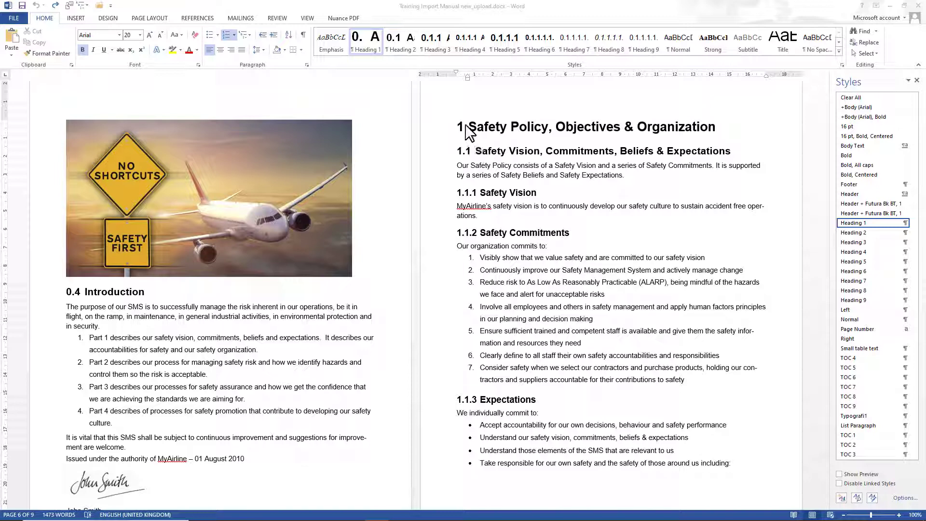
In Word, inspect the automatic numbering of the Safety Policy chapter title and its 1.1, 1.1.1 and 1.1.2 headings
click(467, 125)
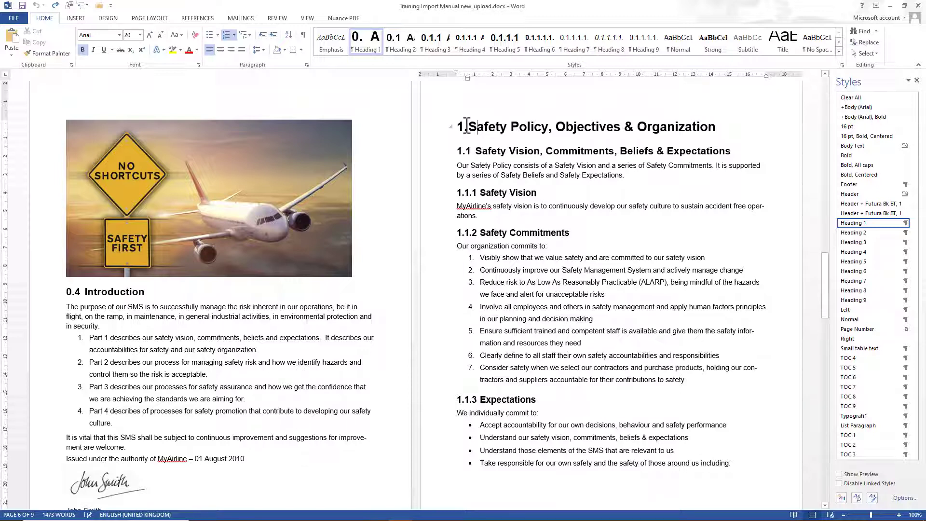
click(463, 151)
click(474, 192)
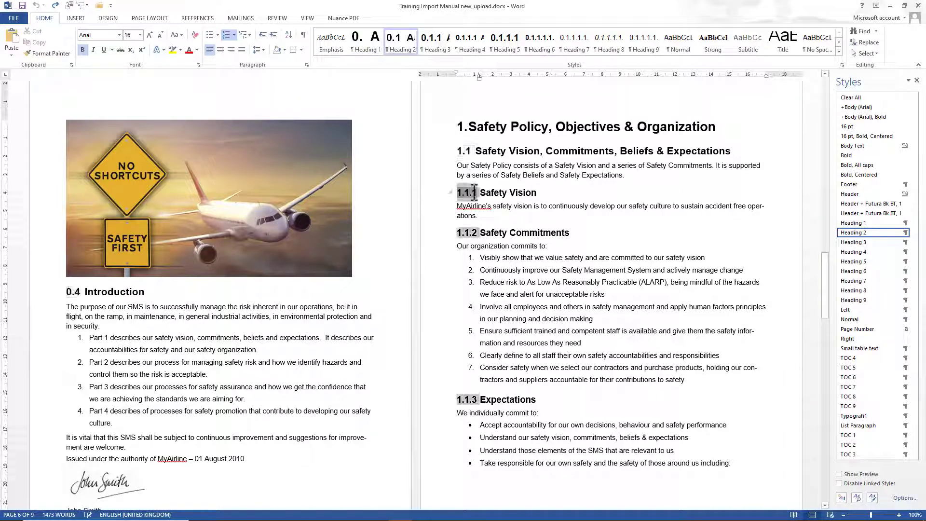
click(466, 232)
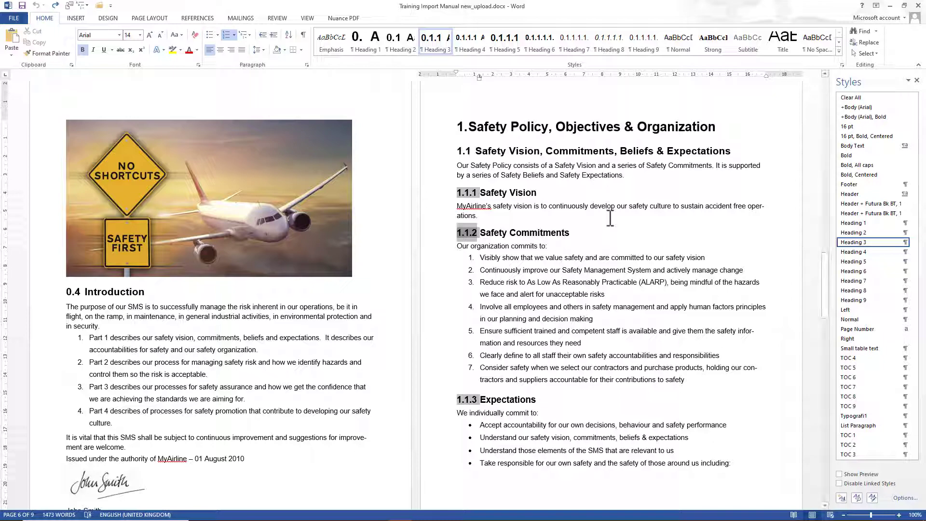
Modify the Heading 1 style so that its numbering is set to None
mouse_move(904, 222)
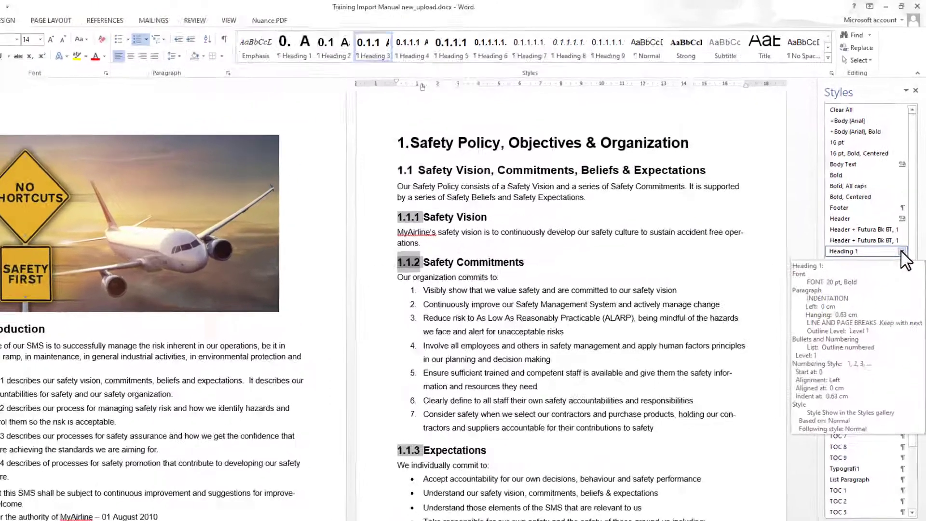
click(902, 252)
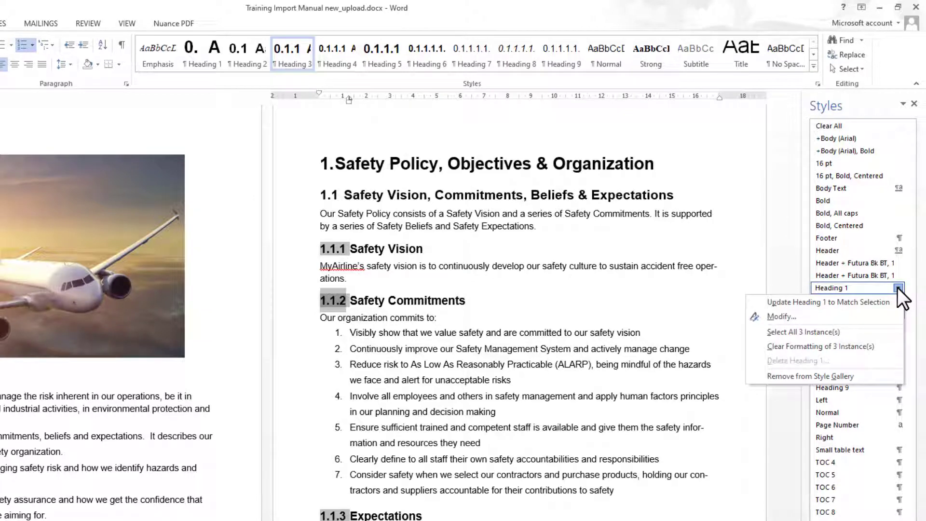
click(775, 317)
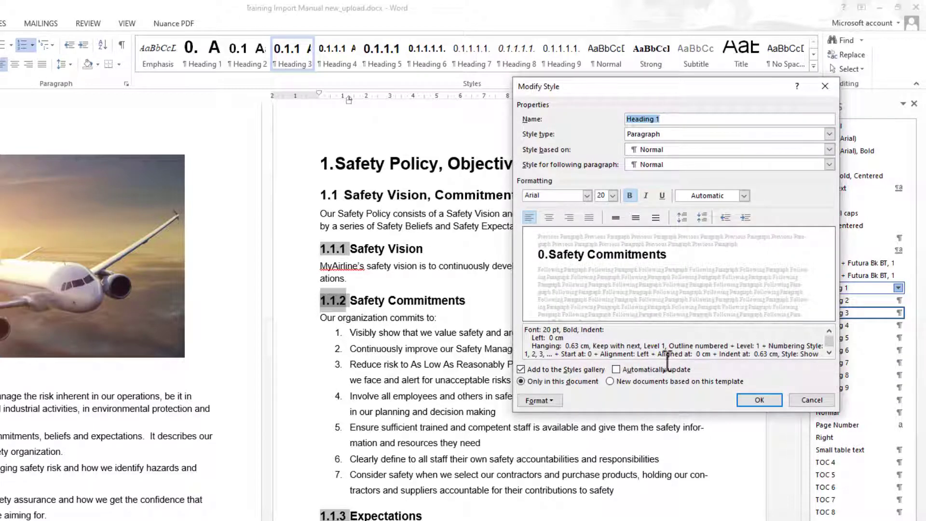
click(549, 401)
click(563, 495)
click(614, 199)
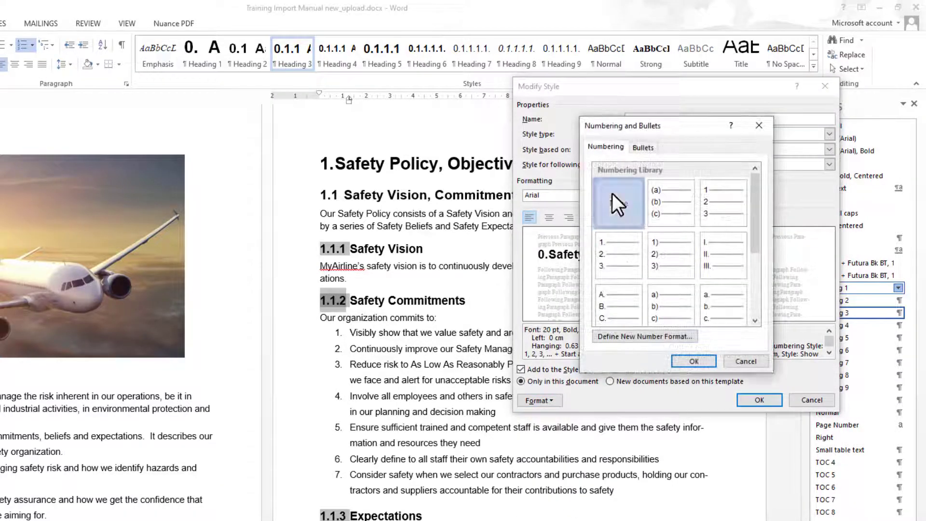
click(692, 360)
click(758, 400)
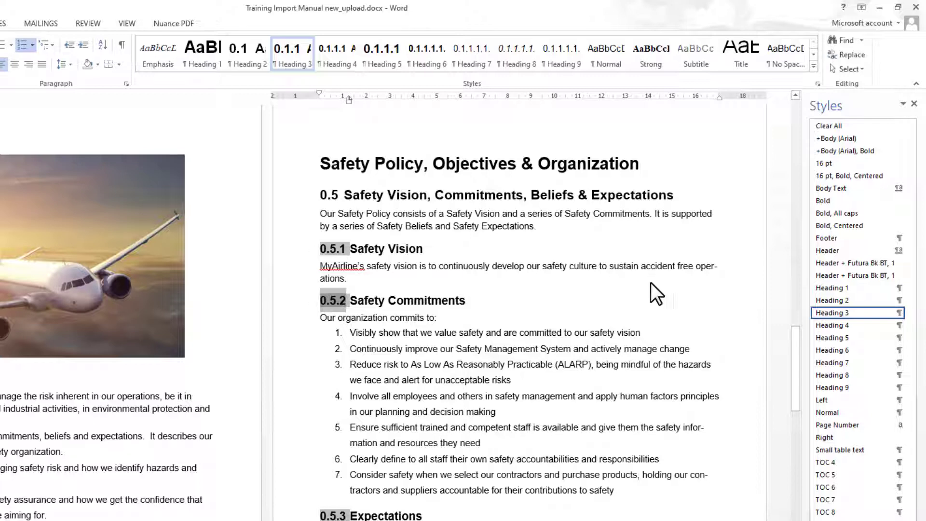
Modify the Heading 1 style to remove its bold formatting
click(898, 287)
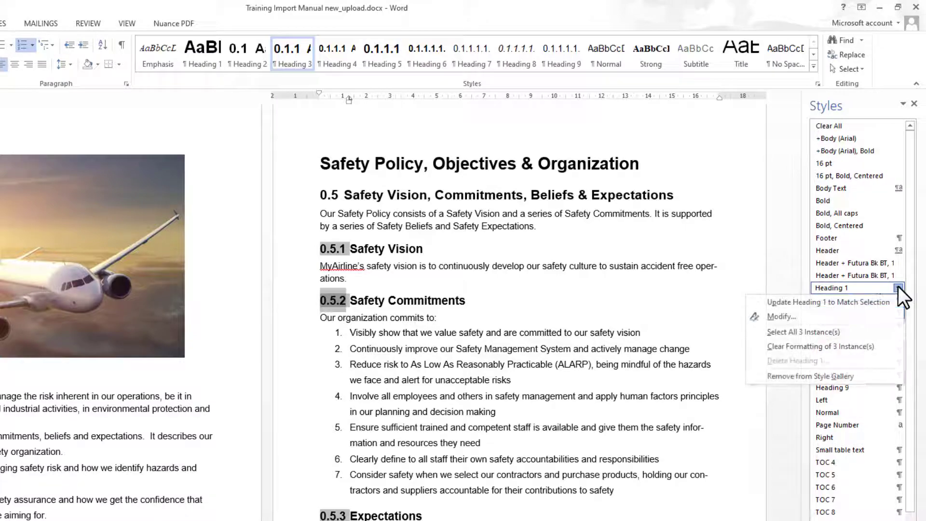
click(776, 318)
click(630, 195)
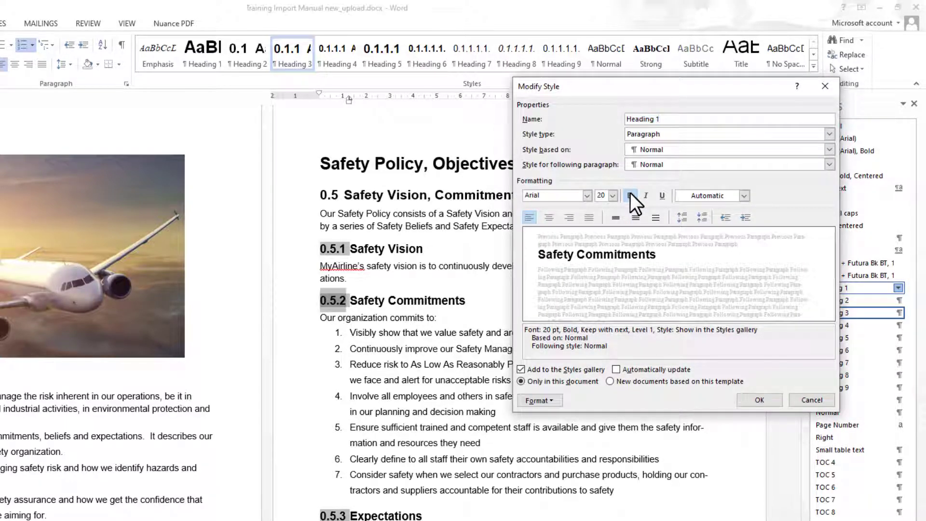
click(755, 398)
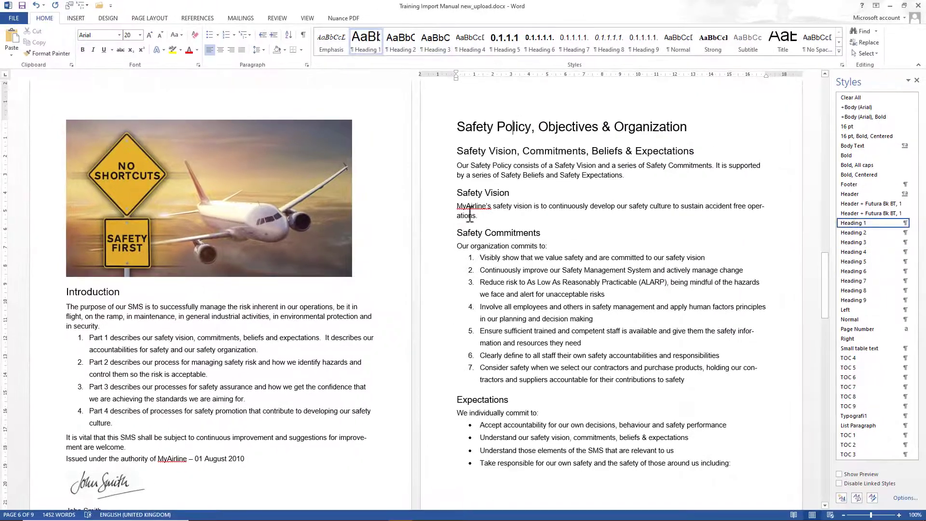
Inspect the empty lines between the paragraphs of the Safety Accountabilities section
scroll(469, 212, down, 4)
scroll(469, 212, down, 8)
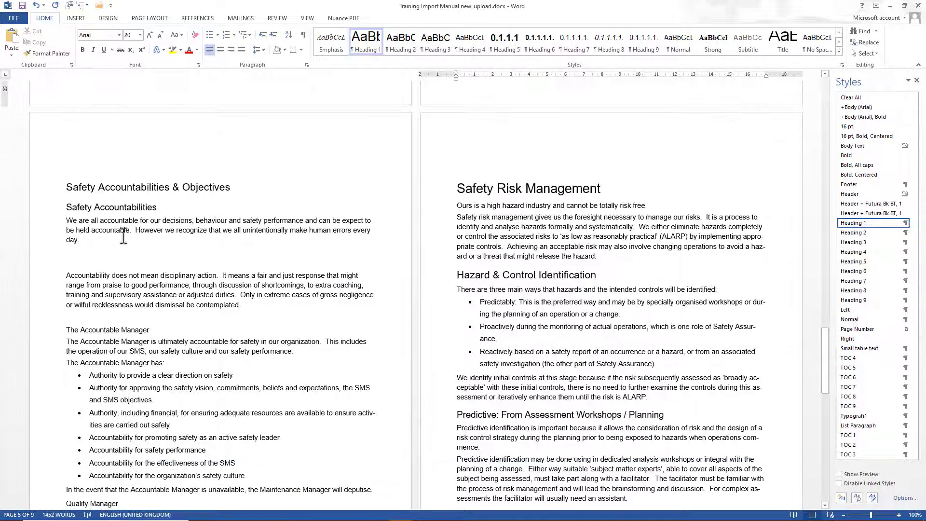
click(80, 238)
click(81, 254)
click(81, 317)
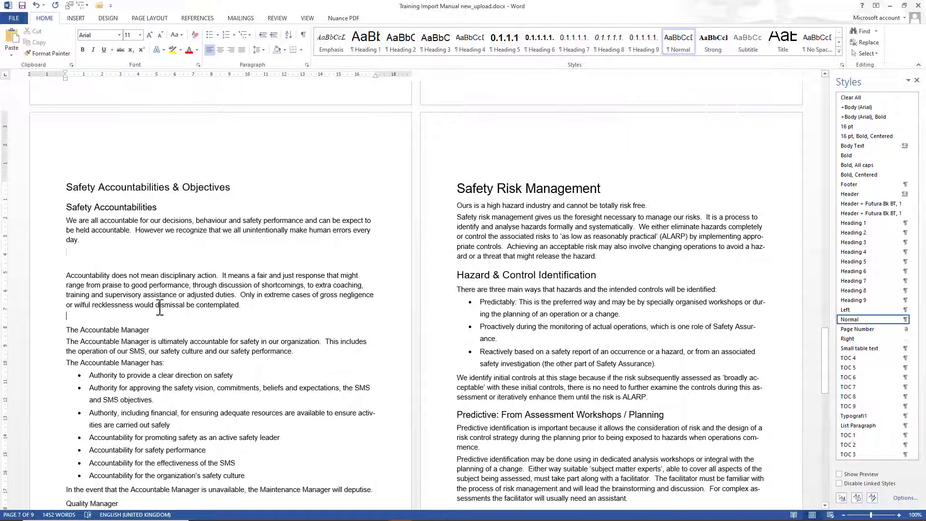
scroll(182, 305, down, 3)
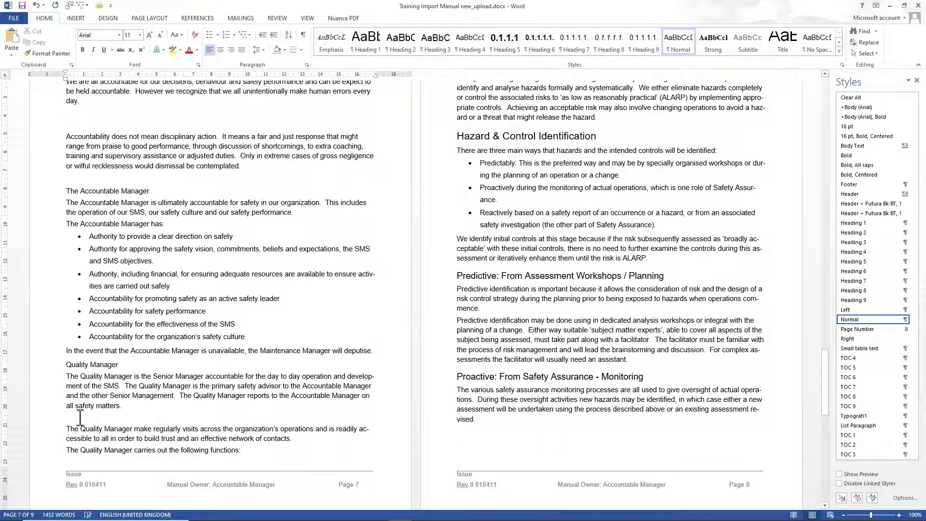
scroll(178, 295, up, 3)
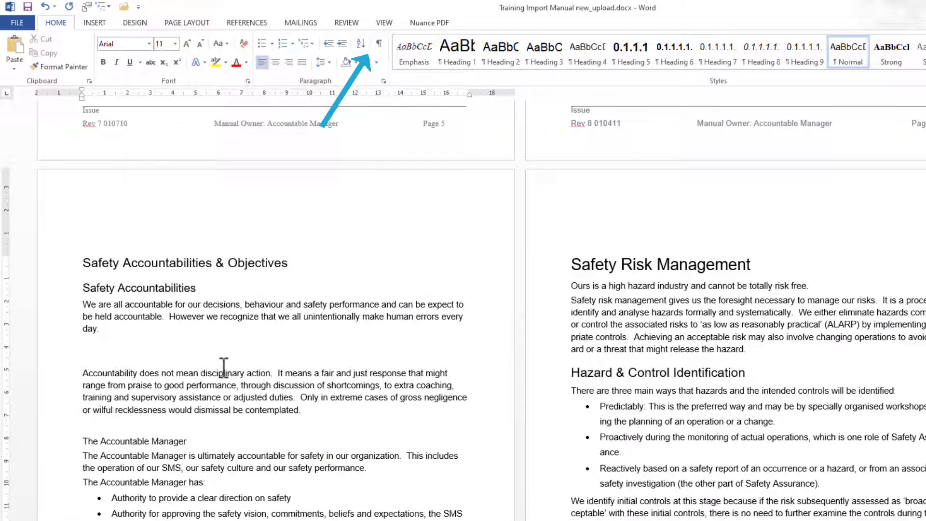
Show the formatting marks and examine the empty paragraph marks in the Safety Accountabilities section
click(379, 43)
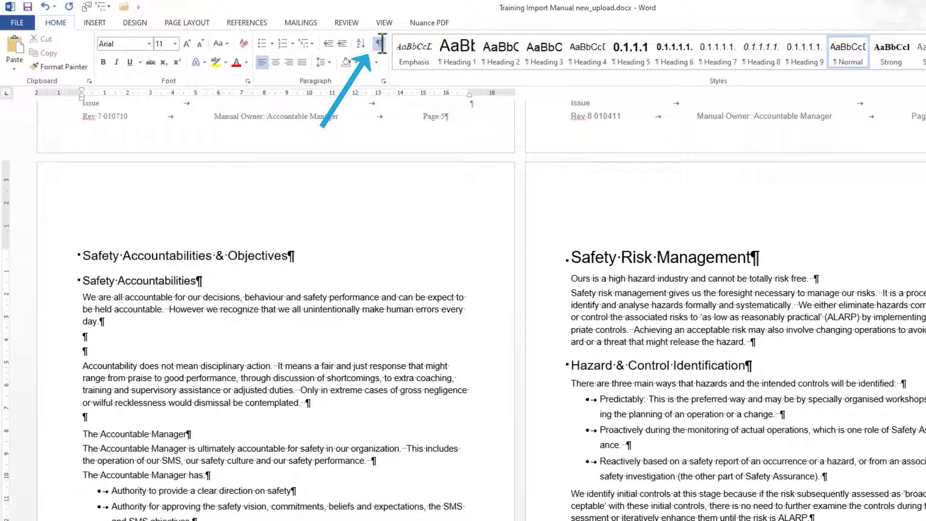
drag(114, 318, 109, 357)
scroll(109, 322, down, 3)
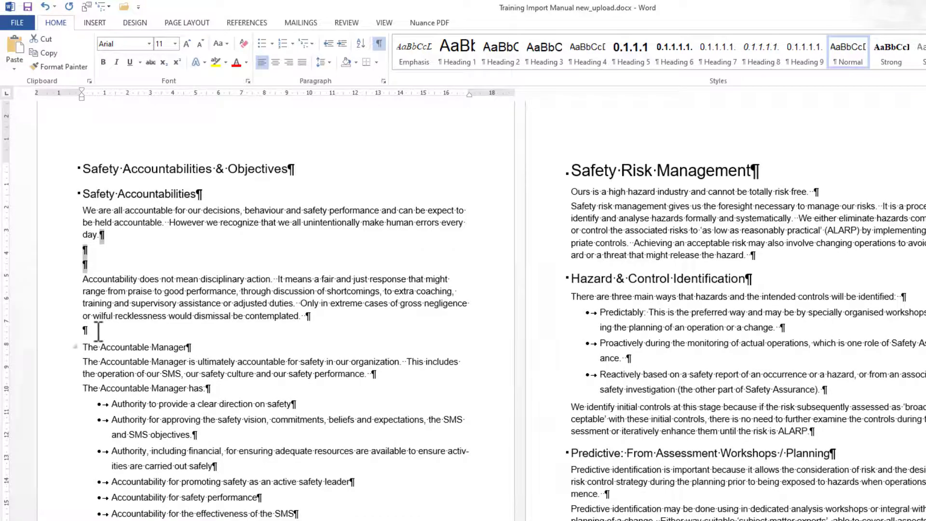
click(98, 332)
scroll(98, 332, down, 6)
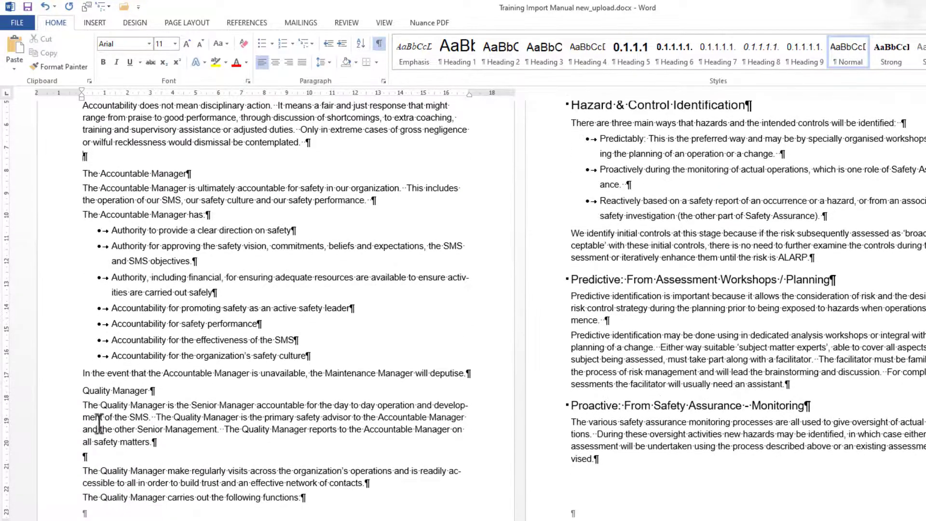
scroll(188, 328, up, 8)
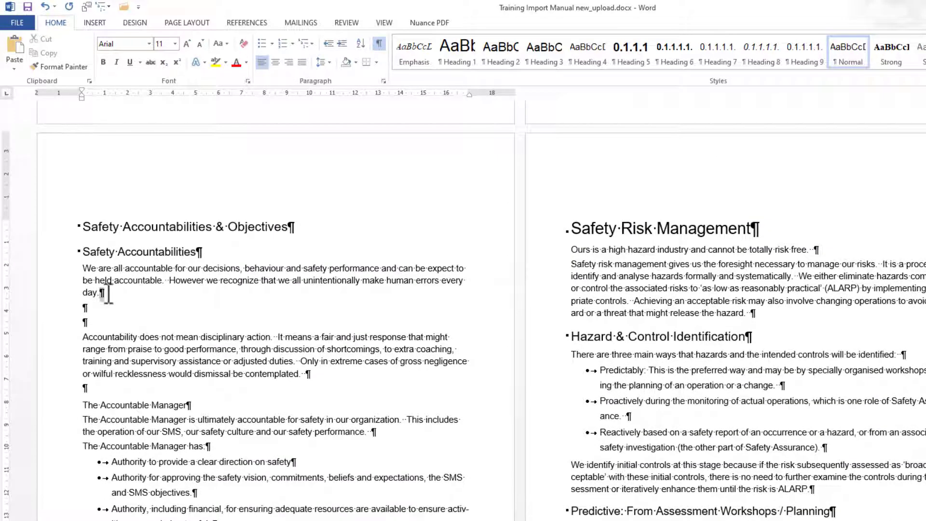
drag(99, 293, 107, 293)
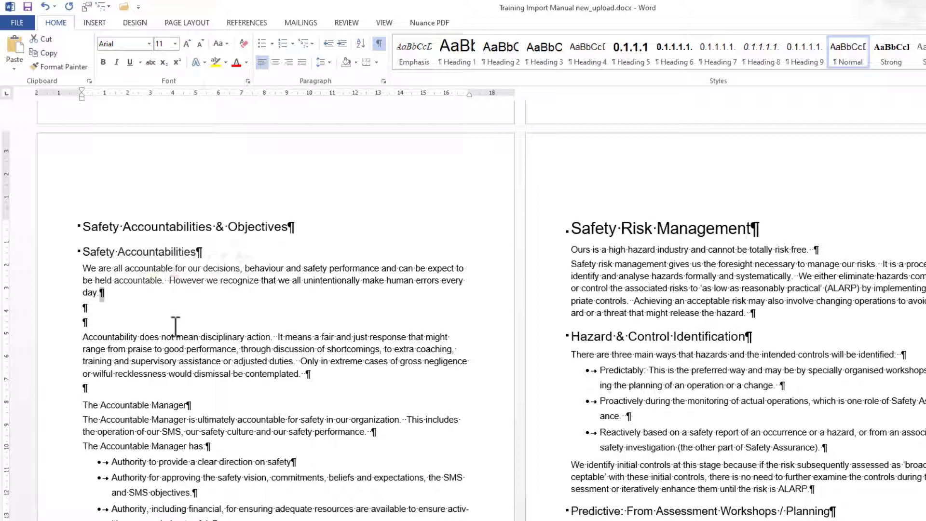
Replace all double paragraph marks (^p^p) with a single one (^p) throughout the whole document
key(ctrl+h)
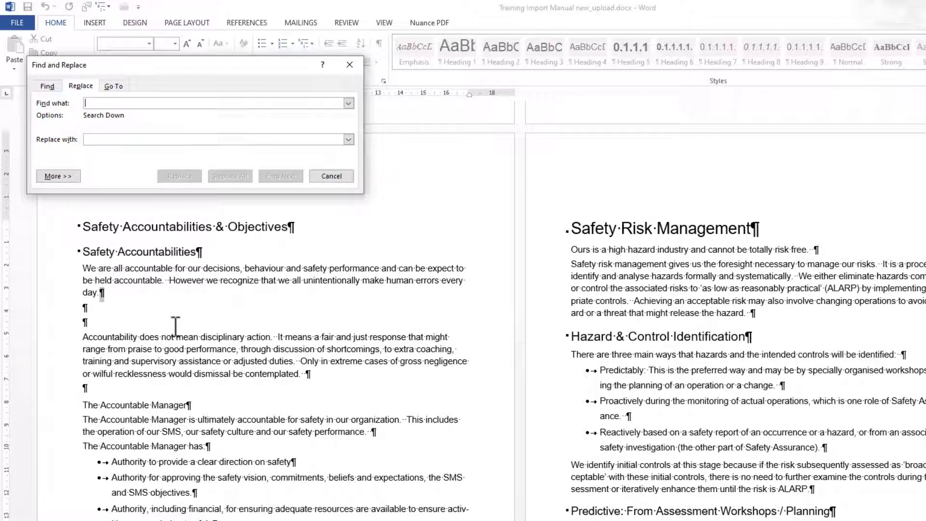
text(^)
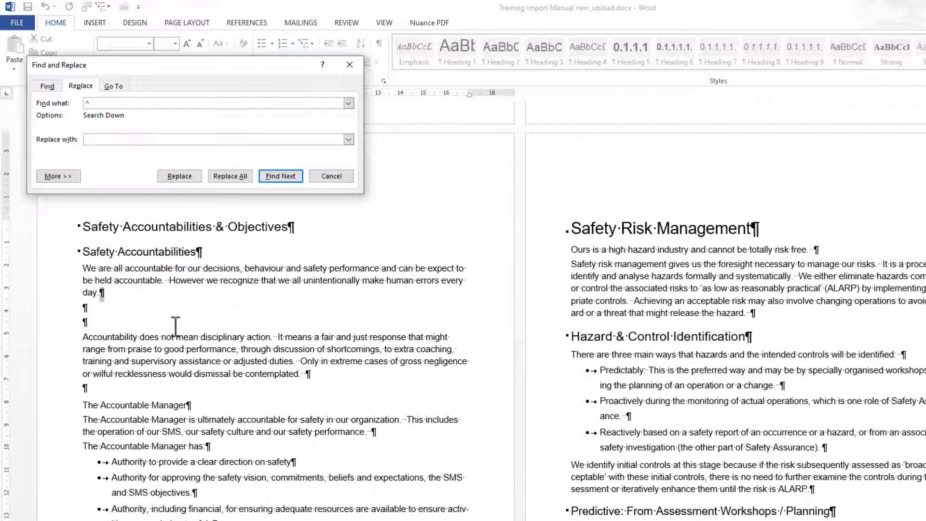
text(p^p)
key(Tab)
text(^p)
click(96, 304)
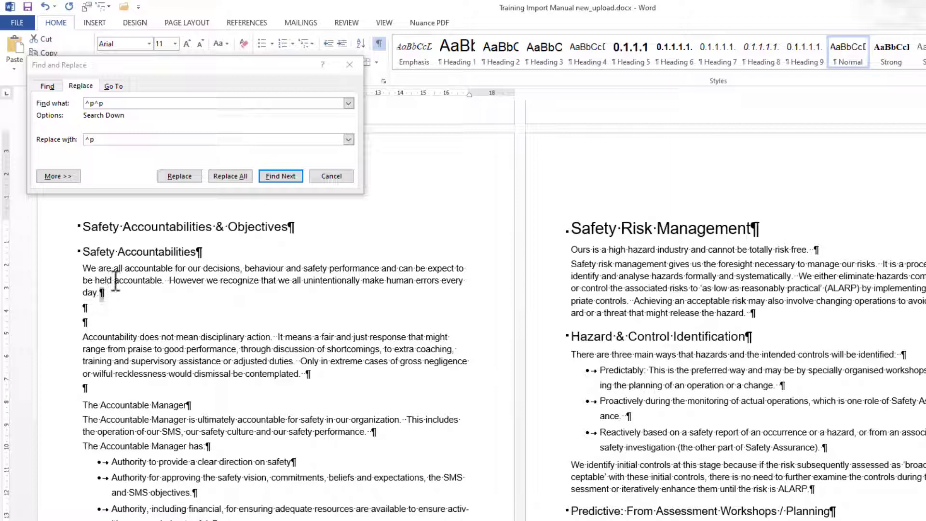
click(219, 175)
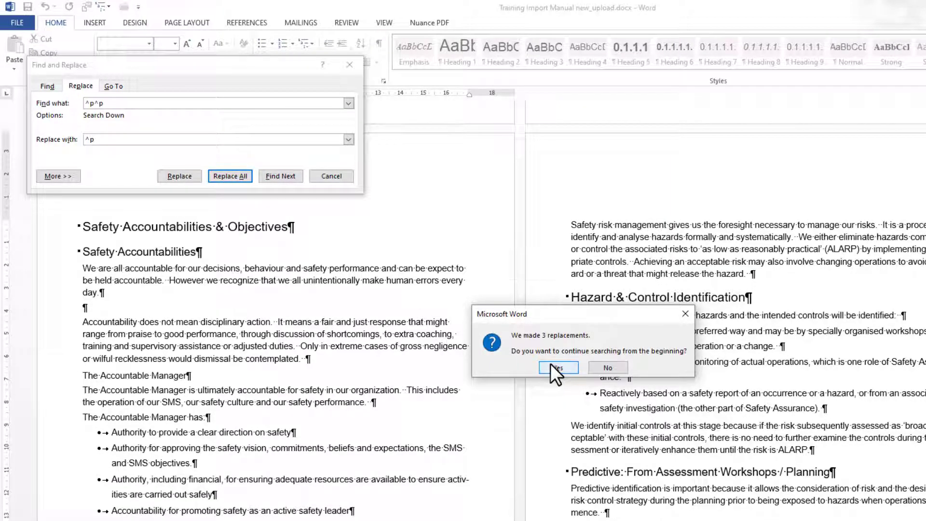
click(551, 364)
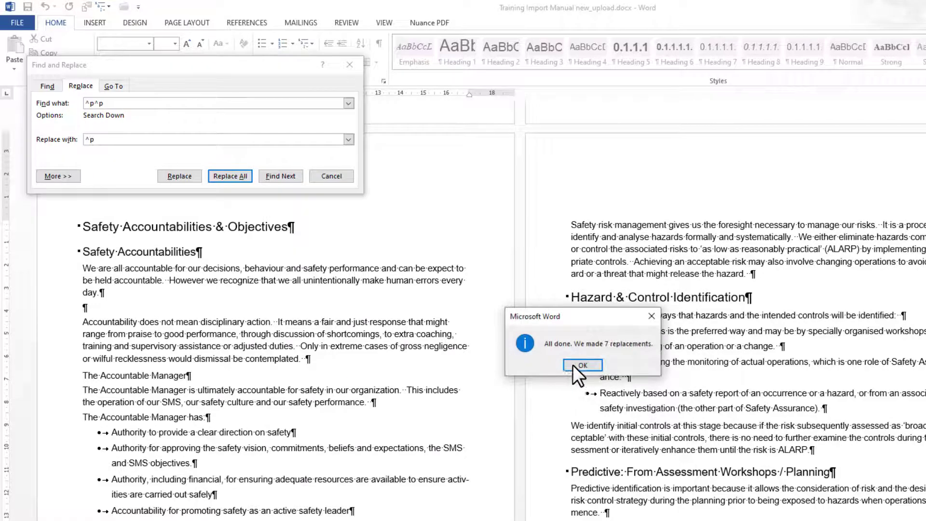
click(573, 364)
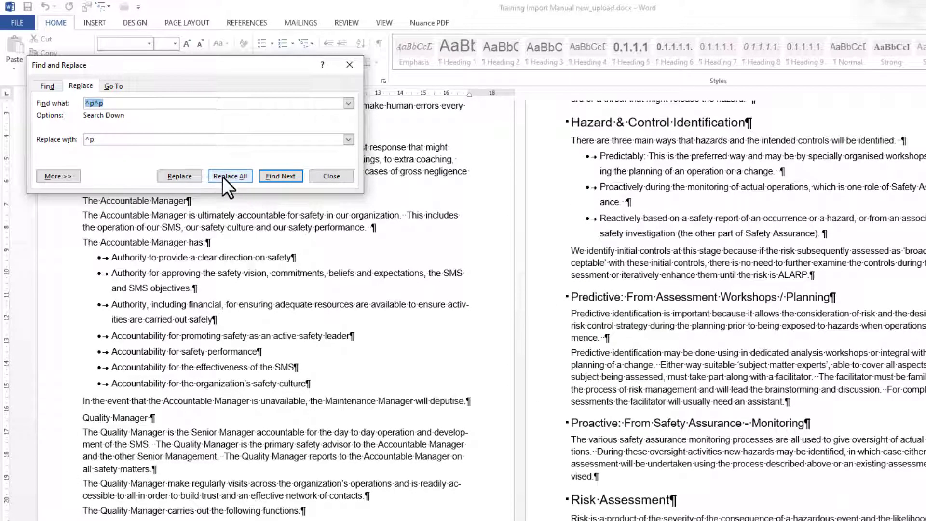
Repeat the ^p^p to ^p replacement across the whole document and close Find and Replace
click(221, 176)
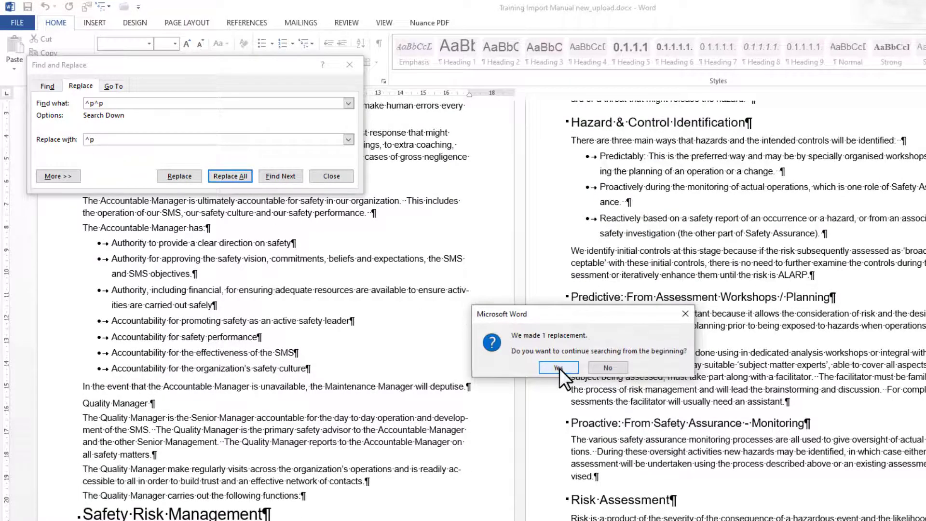
click(559, 368)
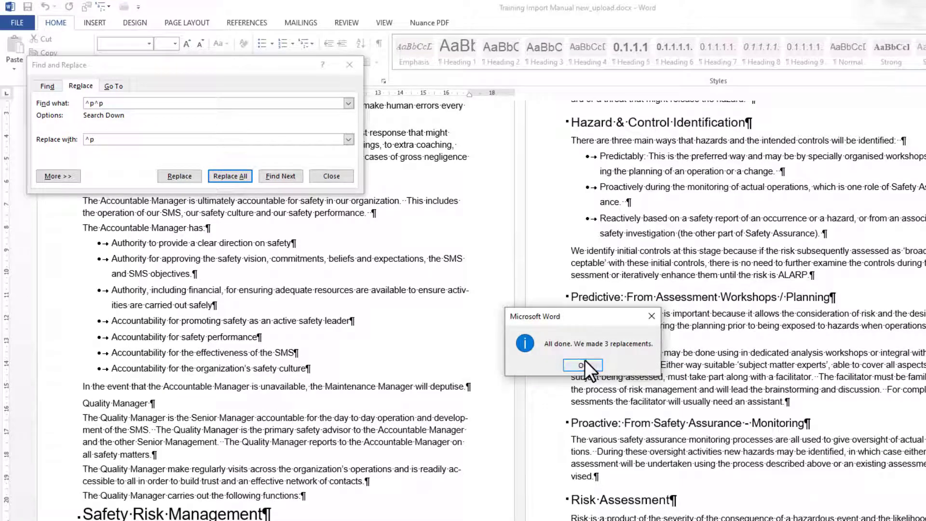
click(582, 365)
click(325, 177)
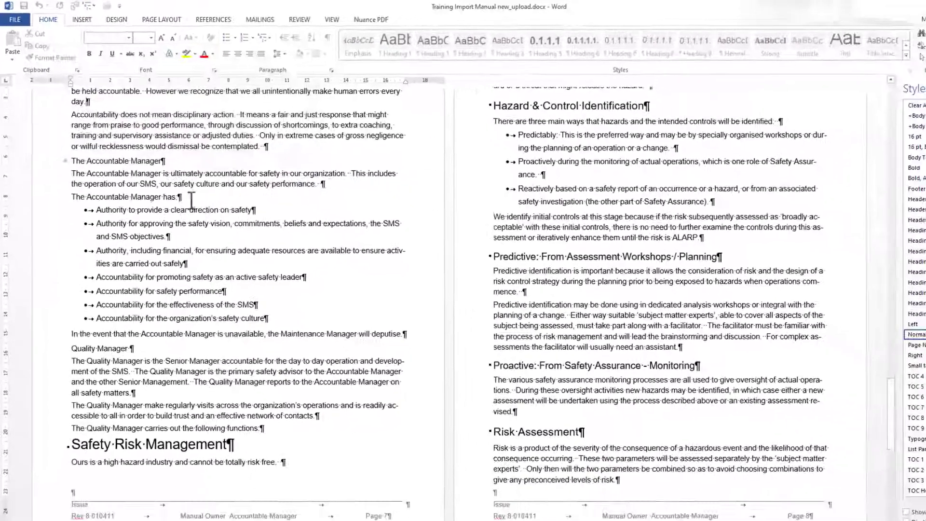
Hide the formatting marks and review the cleaned-up spacing from Safety Accountabilities through Risk Assessment
scroll(192, 200, up, 3)
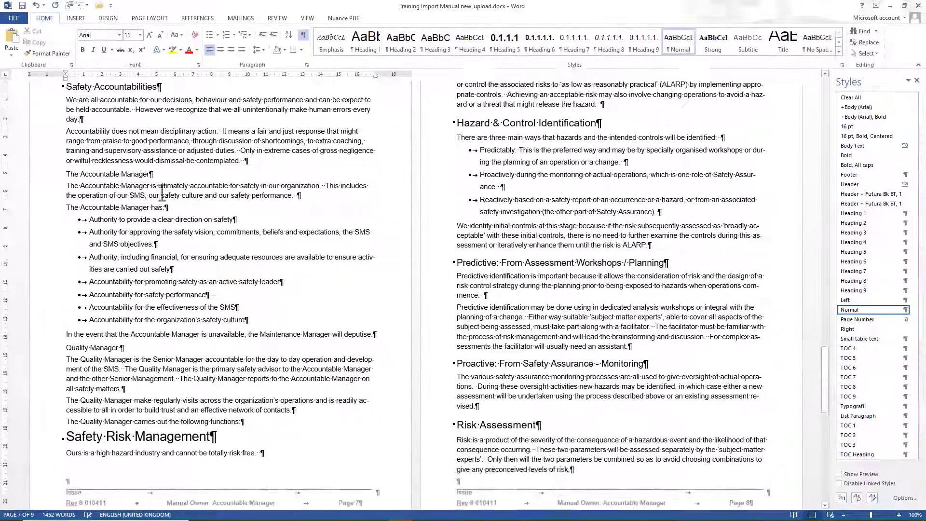
click(303, 33)
scroll(109, 200, down, 5)
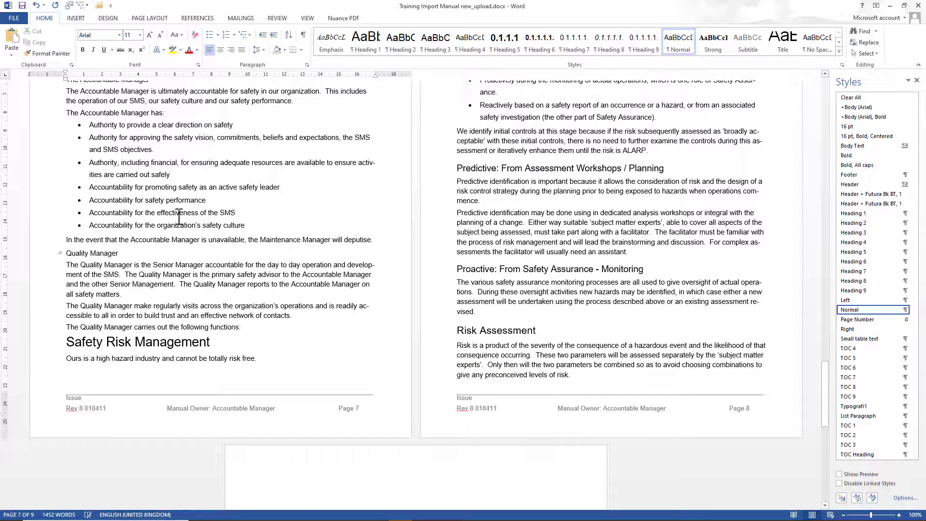
scroll(179, 215, up, 7)
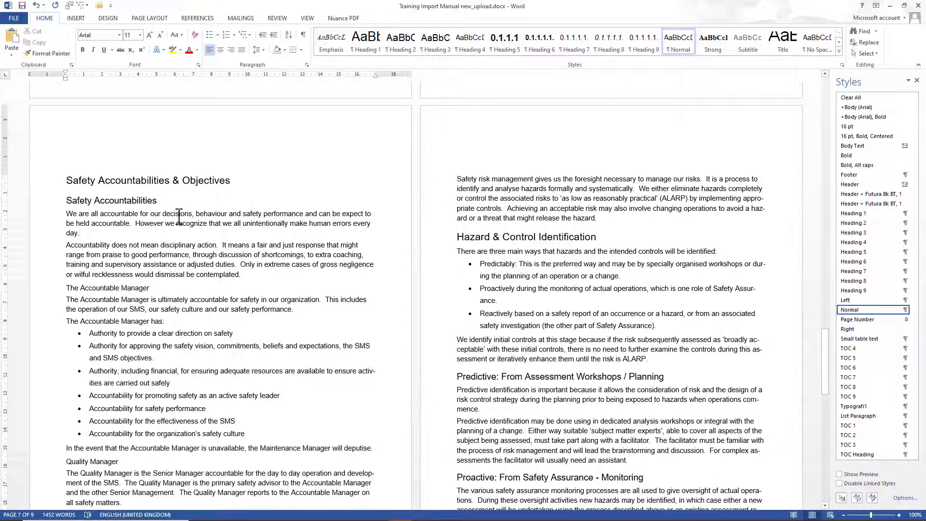
scroll(178, 217, down, 12)
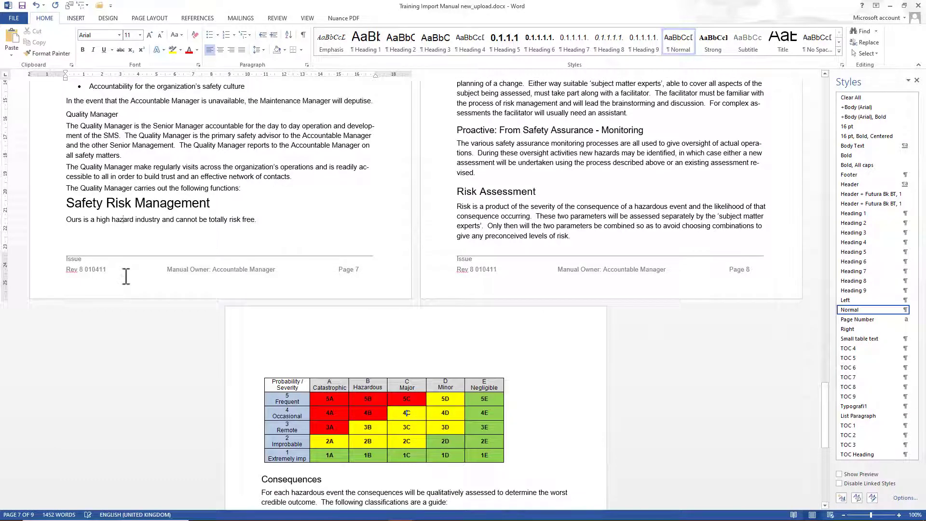
Delete the entire Section 4 footer, including its line, issue, revision, manual owner and page number, and return to the body text
double_click(126, 276)
drag(66, 256, 387, 276)
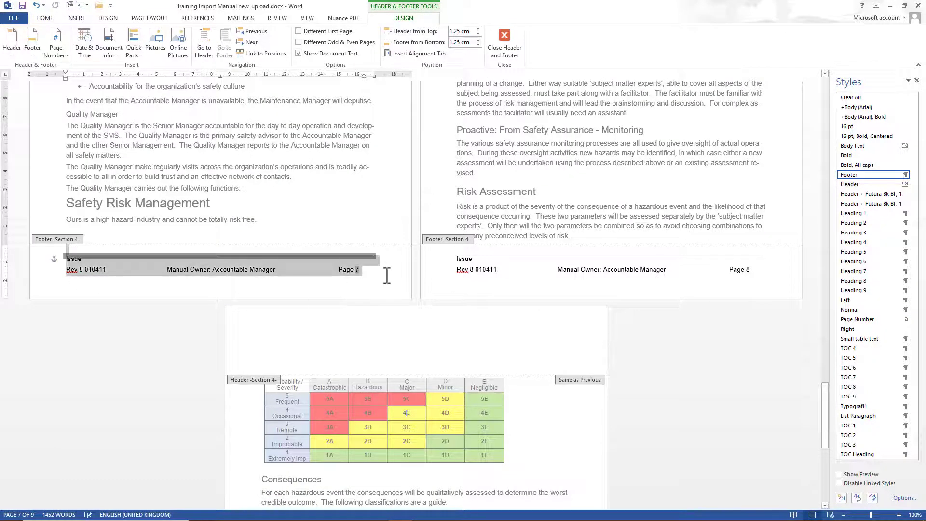
key(Delete)
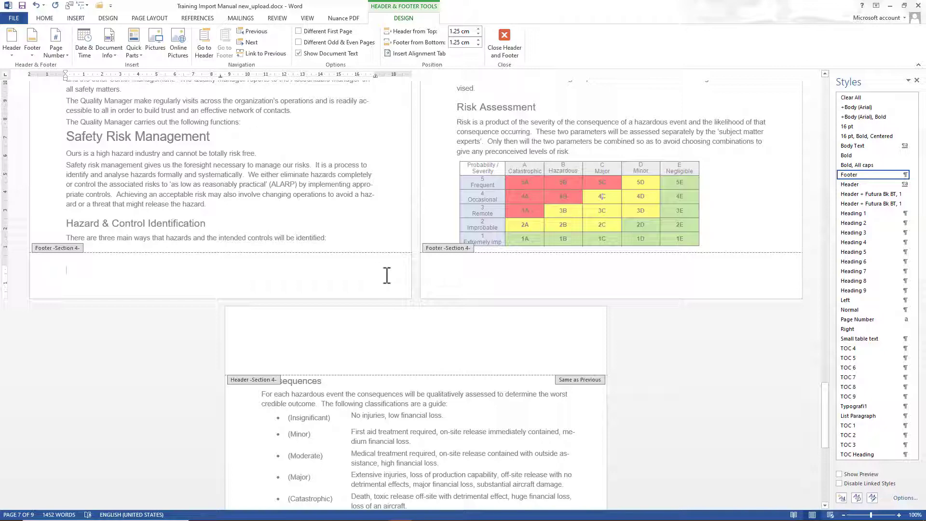
scroll(345, 283, up, 6)
double_click(327, 248)
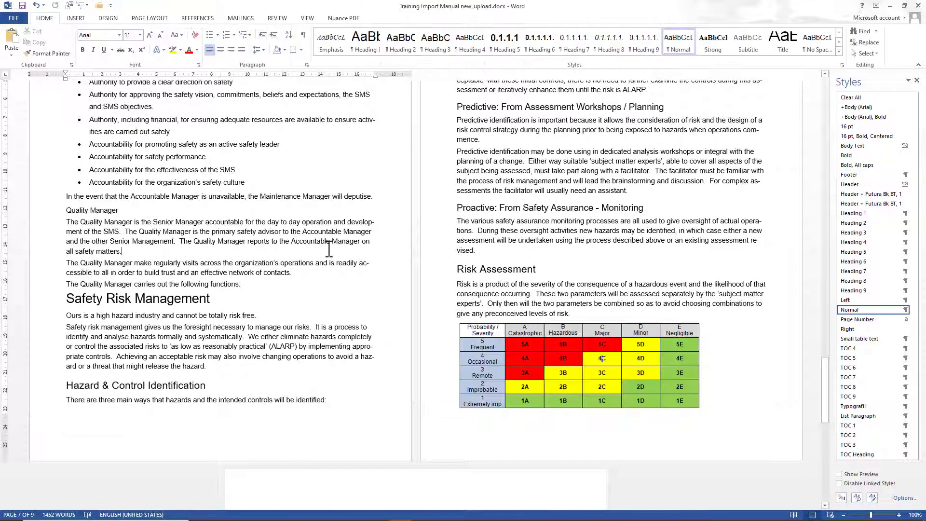
Save the edited training manual
scroll(328, 248, up, 5)
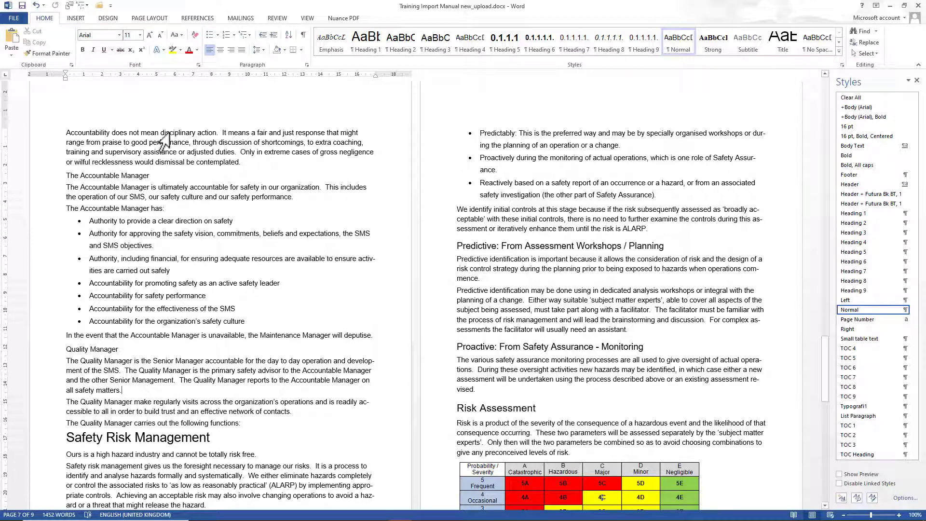
click(13, 18)
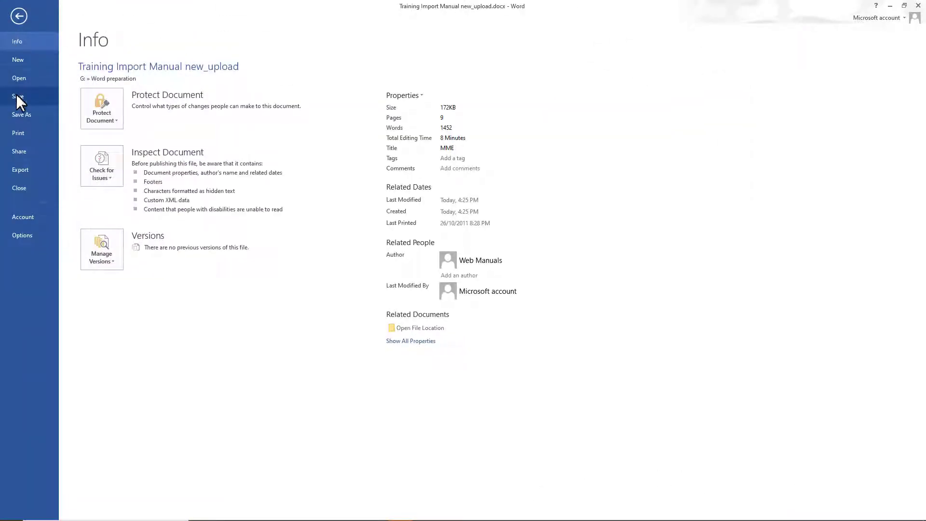